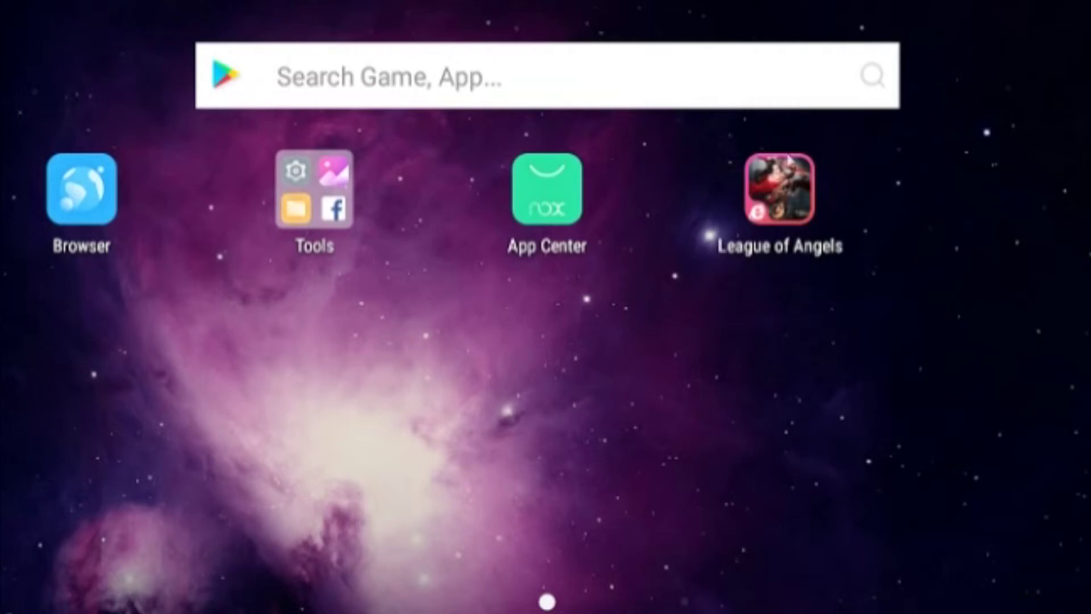
- Search for "google play" from the home screen's search page
click(673, 97)
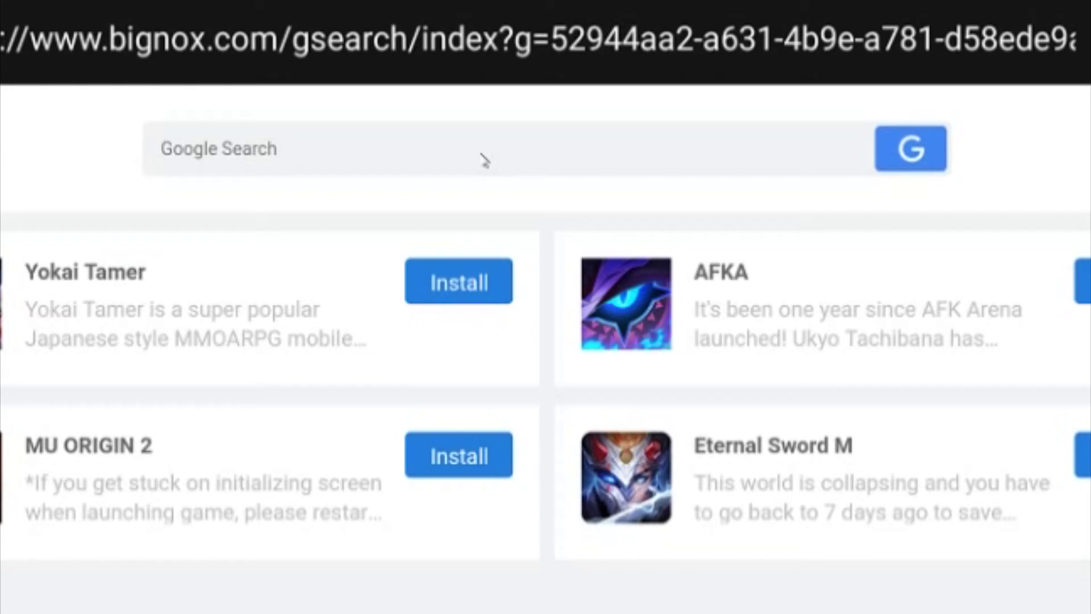
click(482, 154)
text(google p)
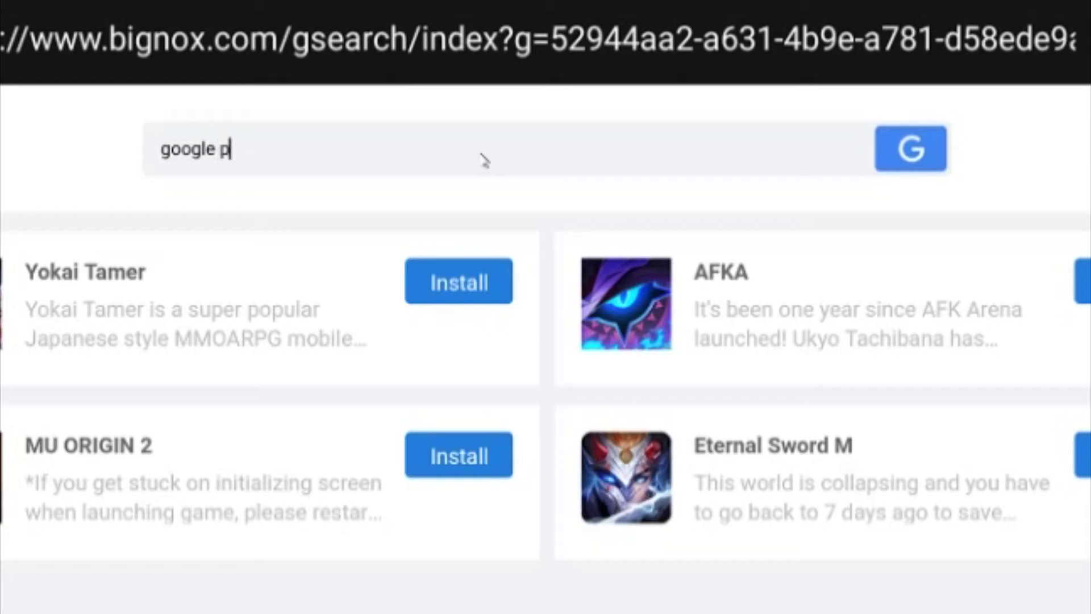
text(lay)
key(Return)
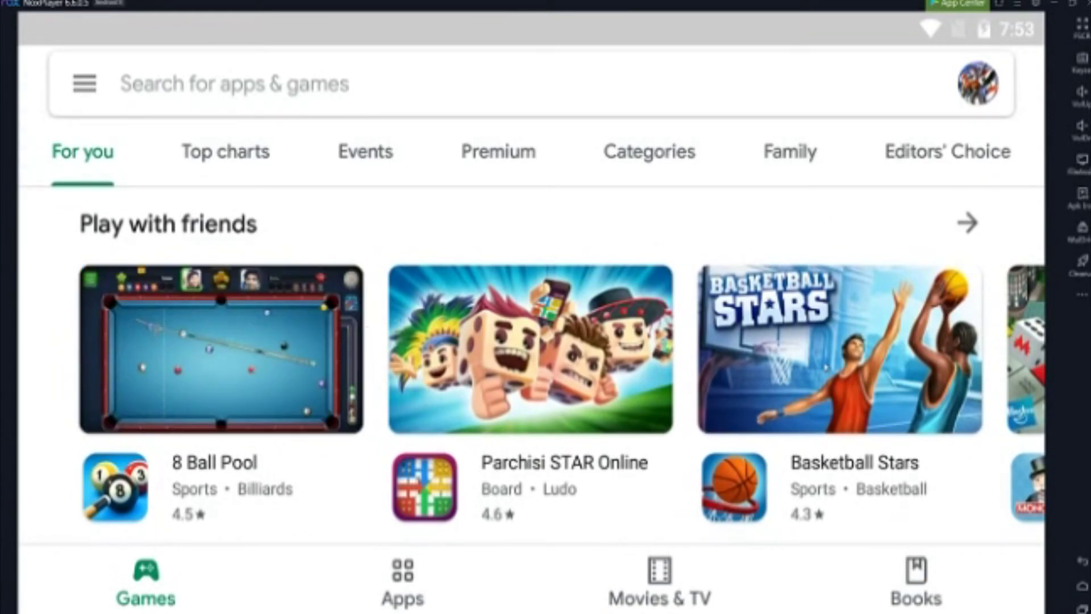
- Open the library of apps not on this device in the Play Store's My apps & games
click(81, 83)
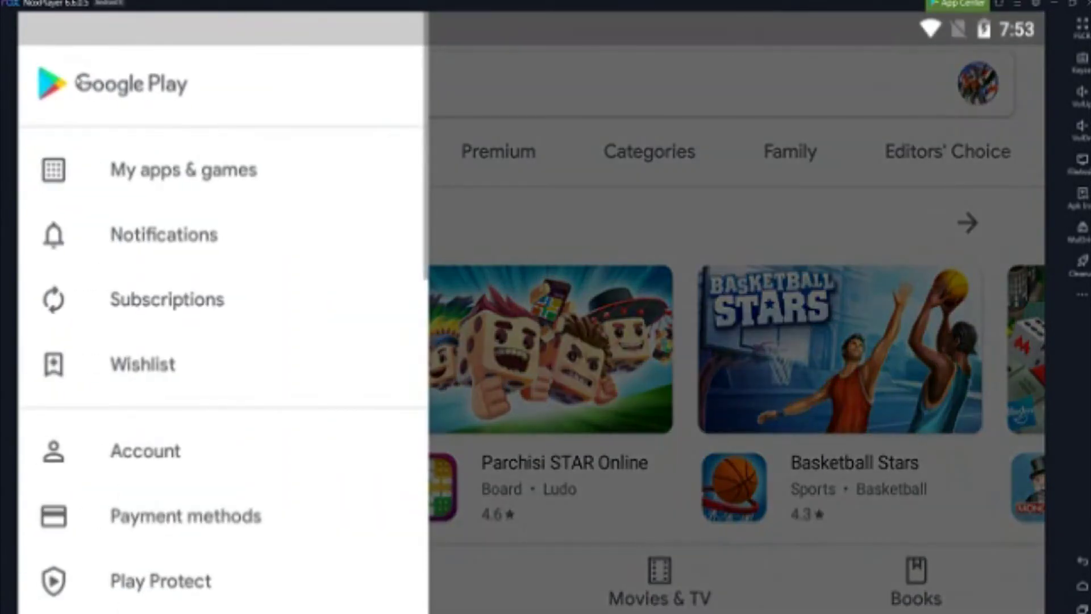
click(166, 172)
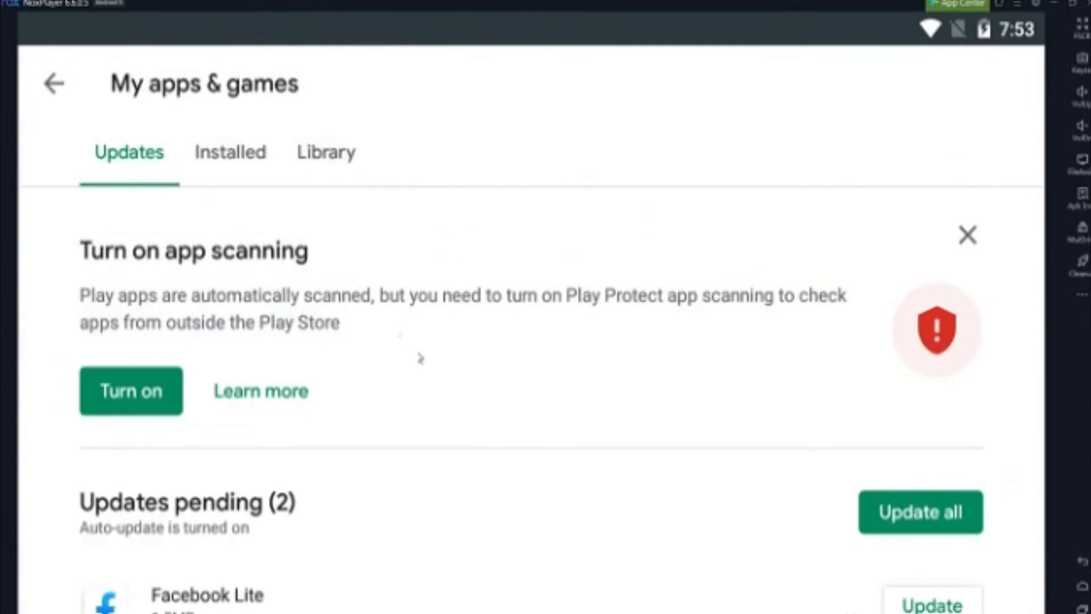
click(332, 162)
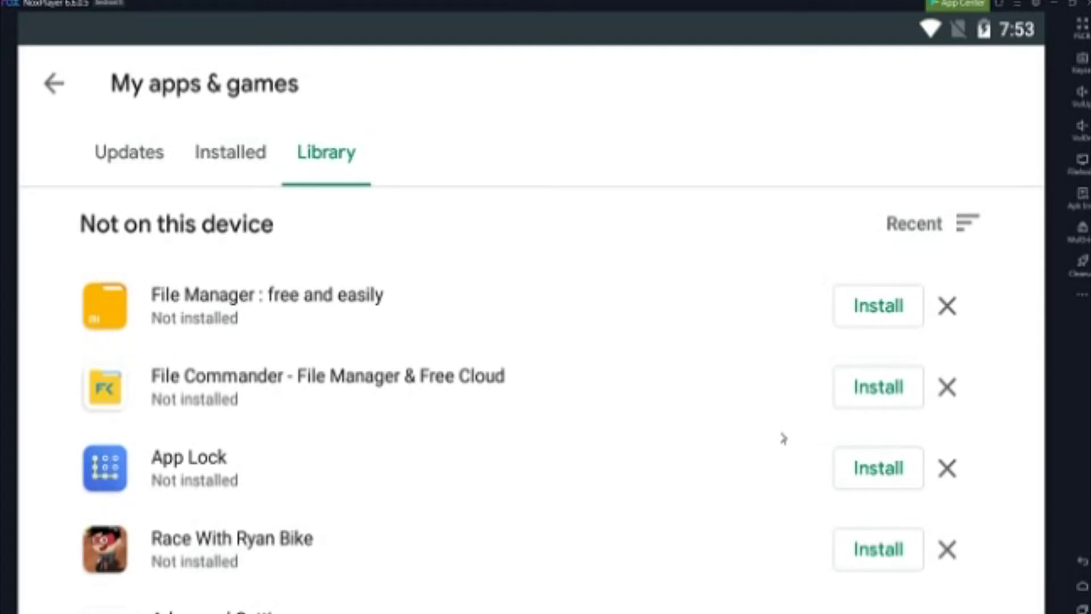
- Remove Race With Ryan Bike, File Commander - File Manager & Free Cloud, and File Manager : free and easily from the library
click(946, 549)
click(795, 371)
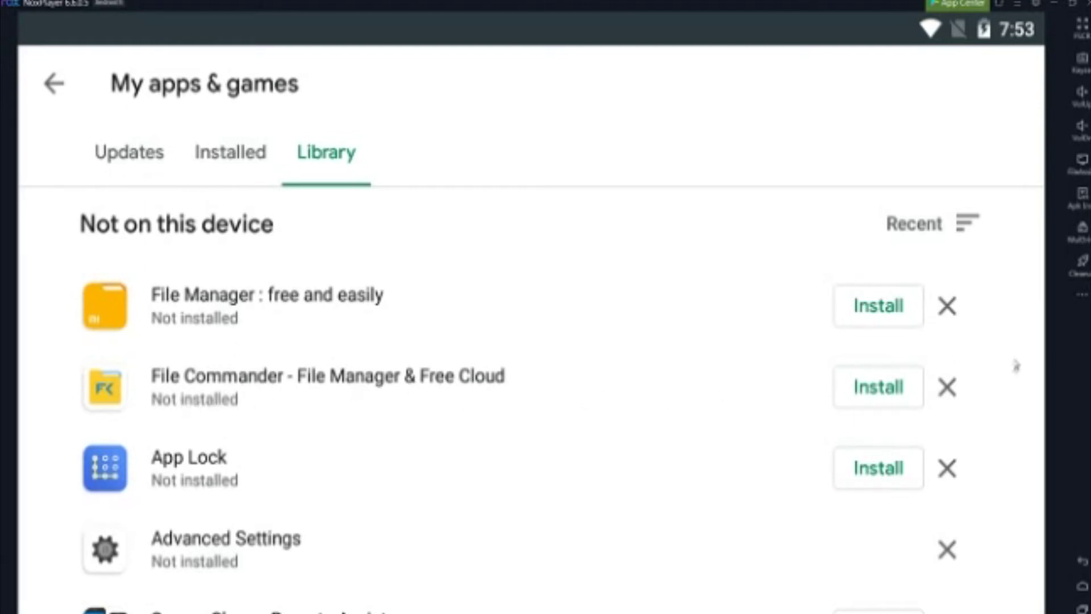
click(947, 387)
click(793, 375)
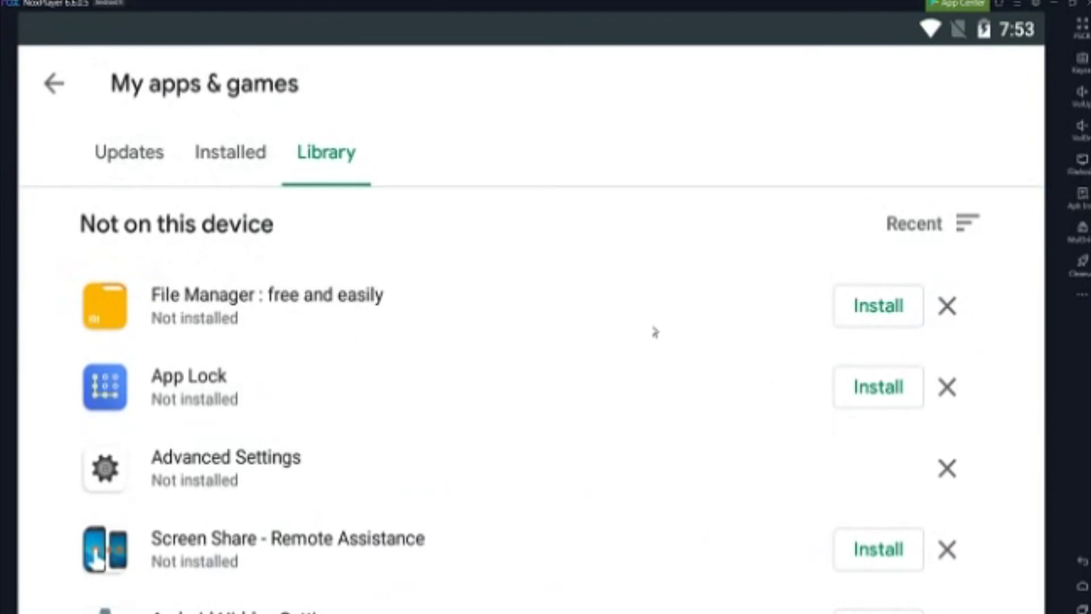
click(947, 306)
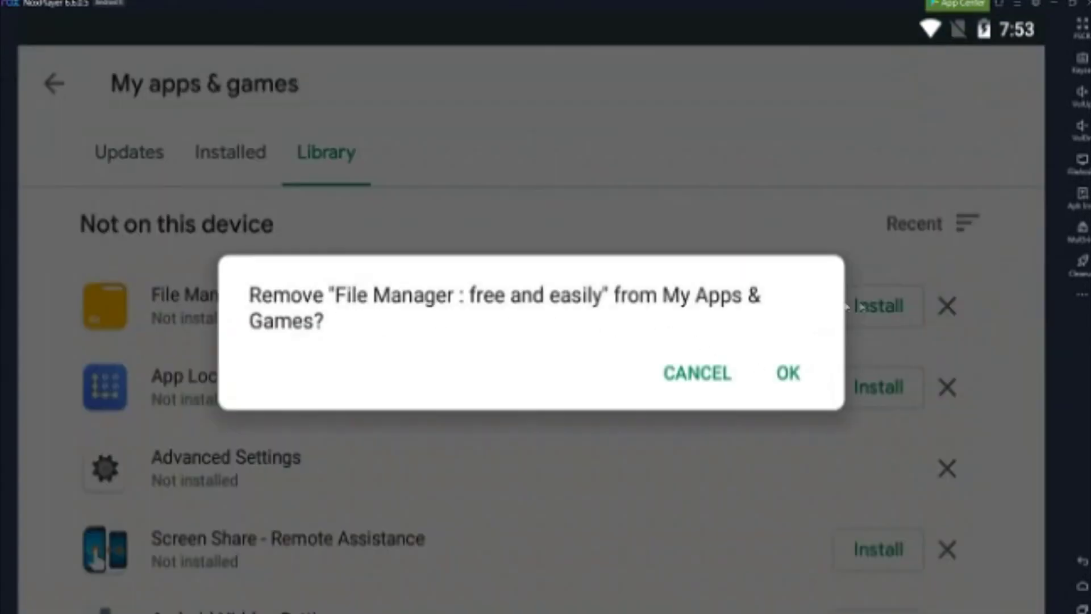
click(785, 372)
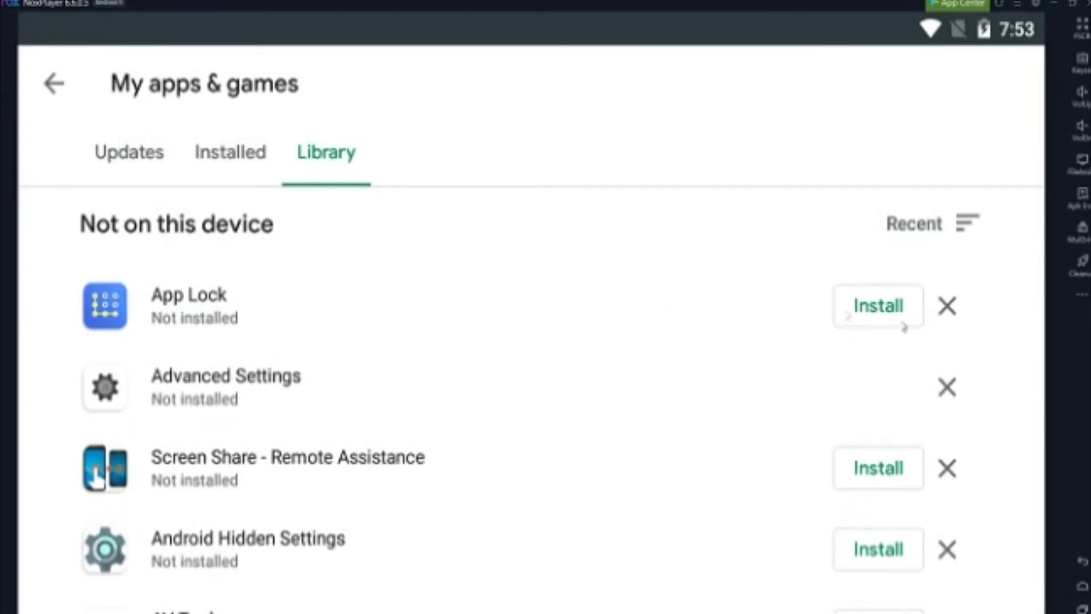
- Sort the library list alphabetically and look through its first entries
click(968, 223)
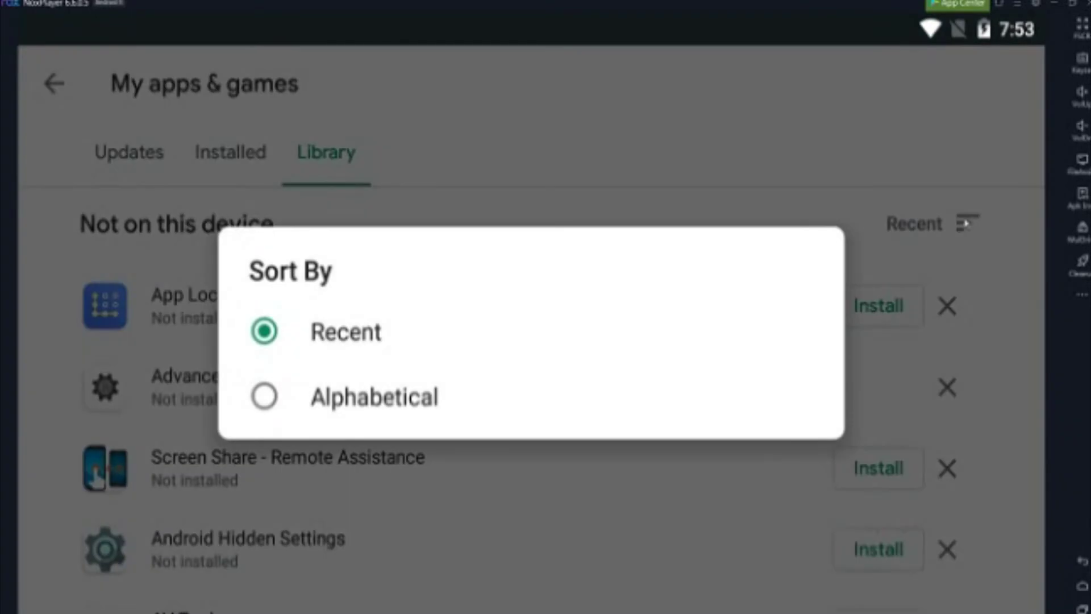
click(414, 399)
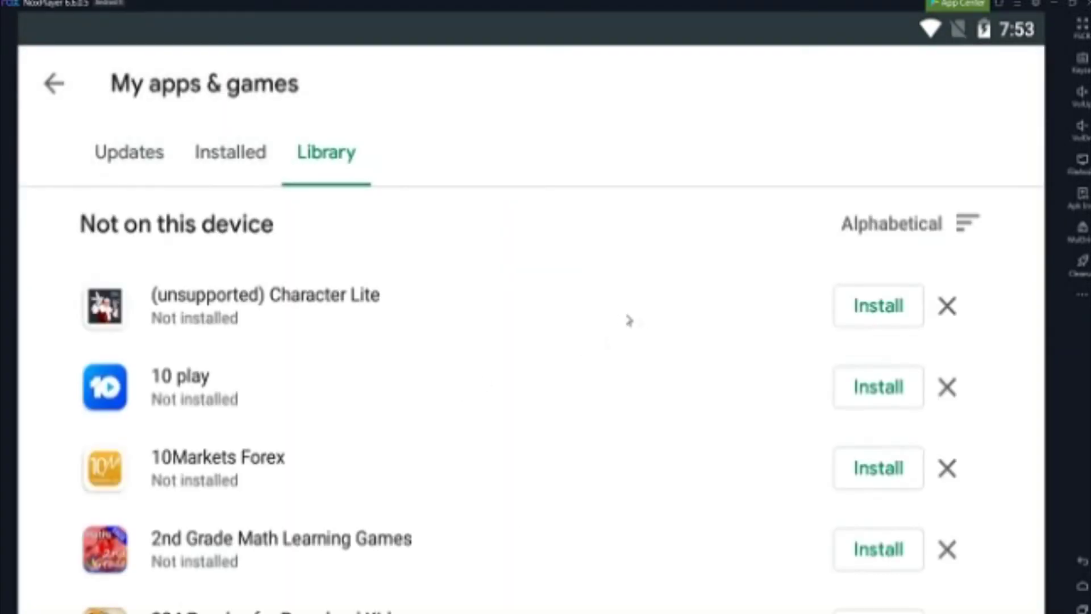
scroll(529, 401, down, 6)
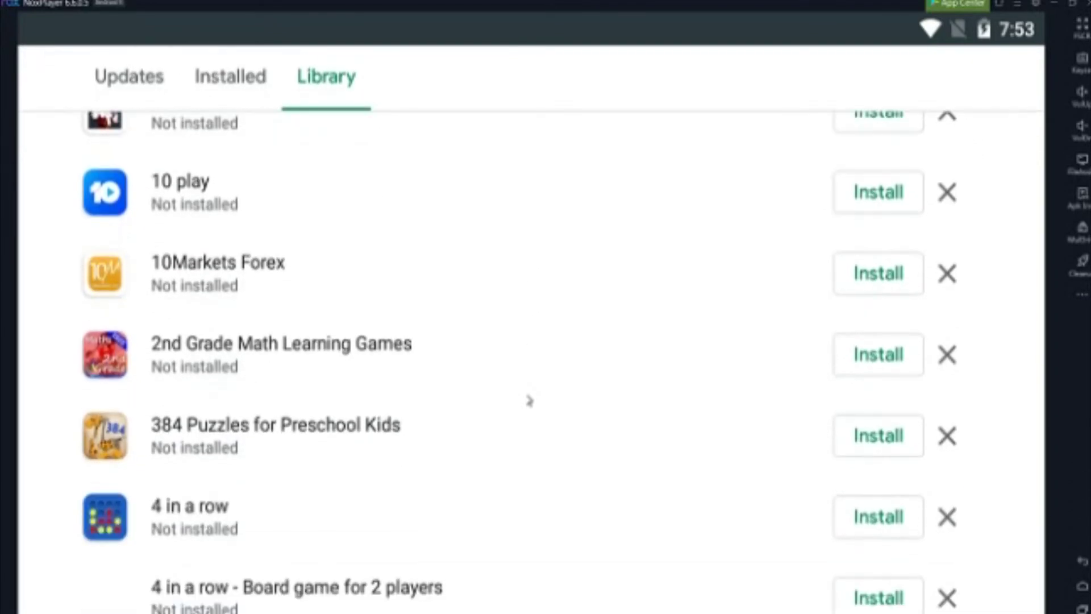
scroll(531, 420, down, 2)
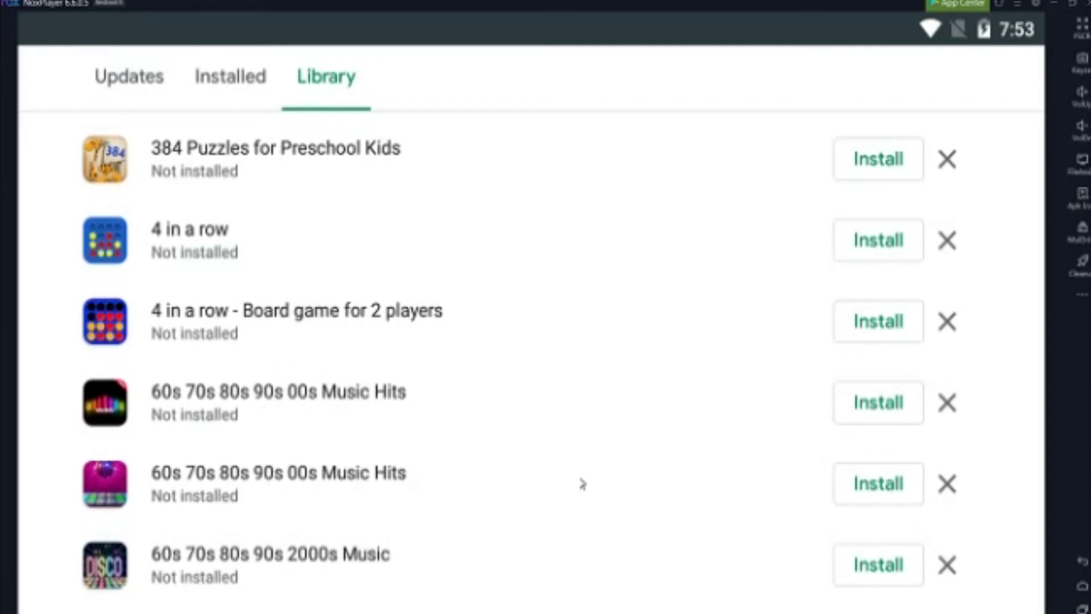
scroll(582, 484, up, 5)
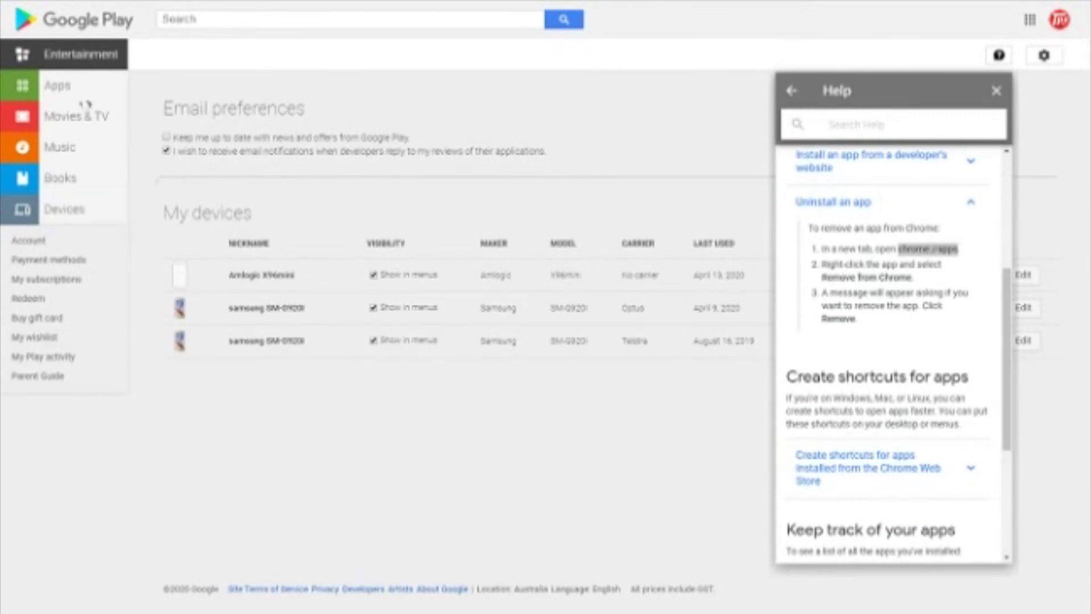
- On the Google Play website, view the account's Android apps and highlight the Help instructions for uninstalling an app from Chrome
click(54, 91)
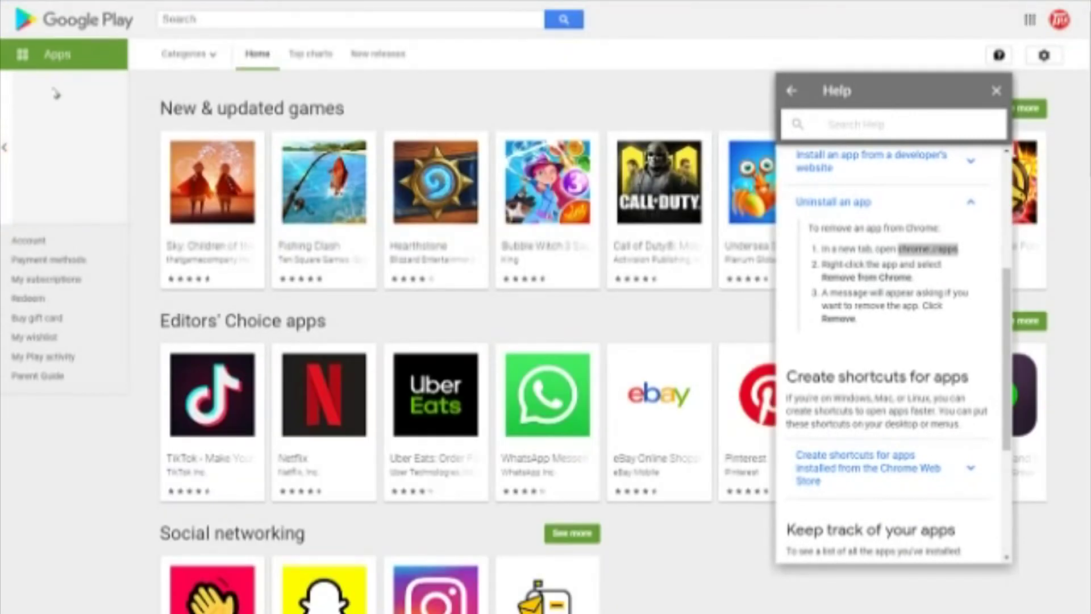
click(50, 86)
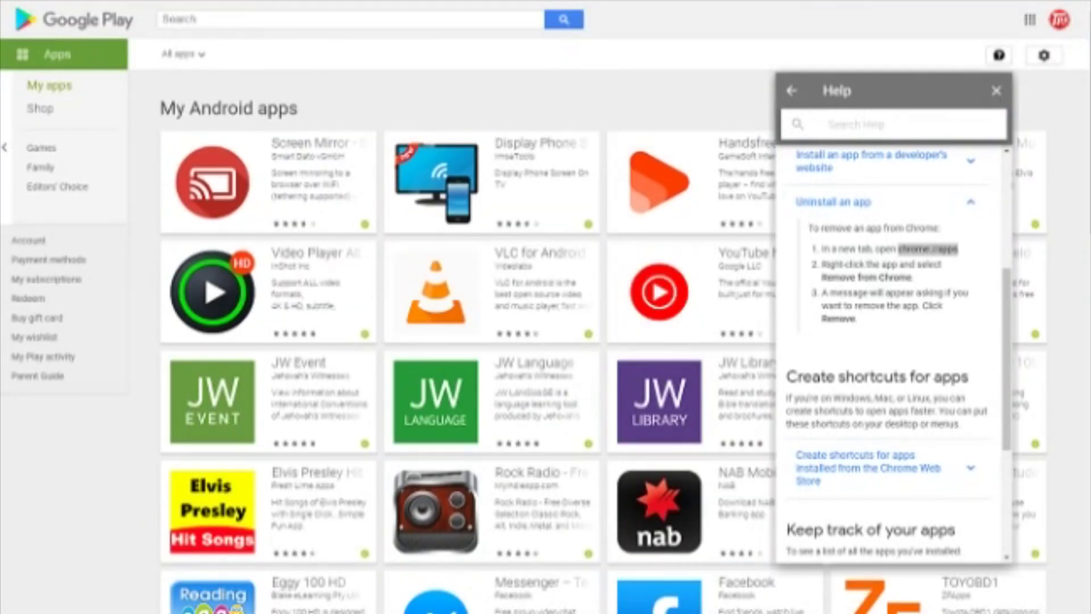
drag(884, 335, 807, 227)
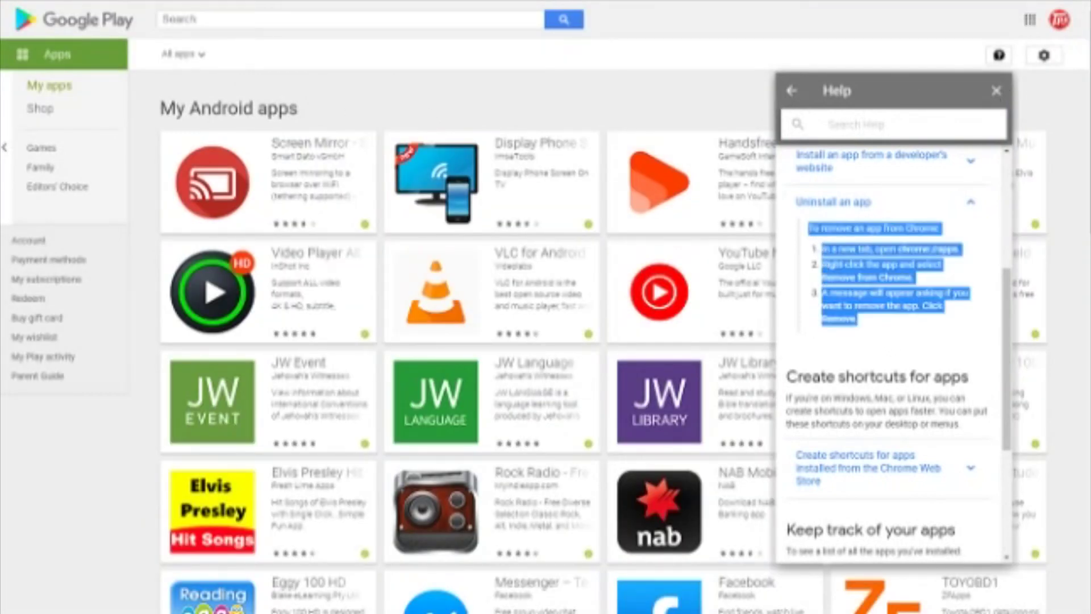
click(893, 334)
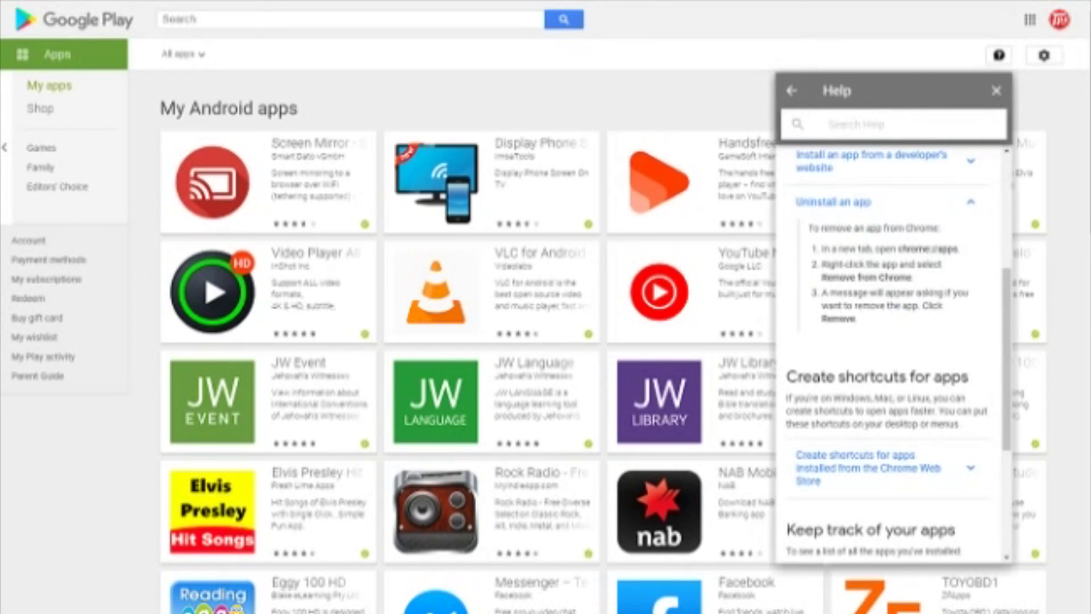
- Copy the chrome://apps address from the Help instructions and open it in a new browser tab
drag(957, 249, 903, 249)
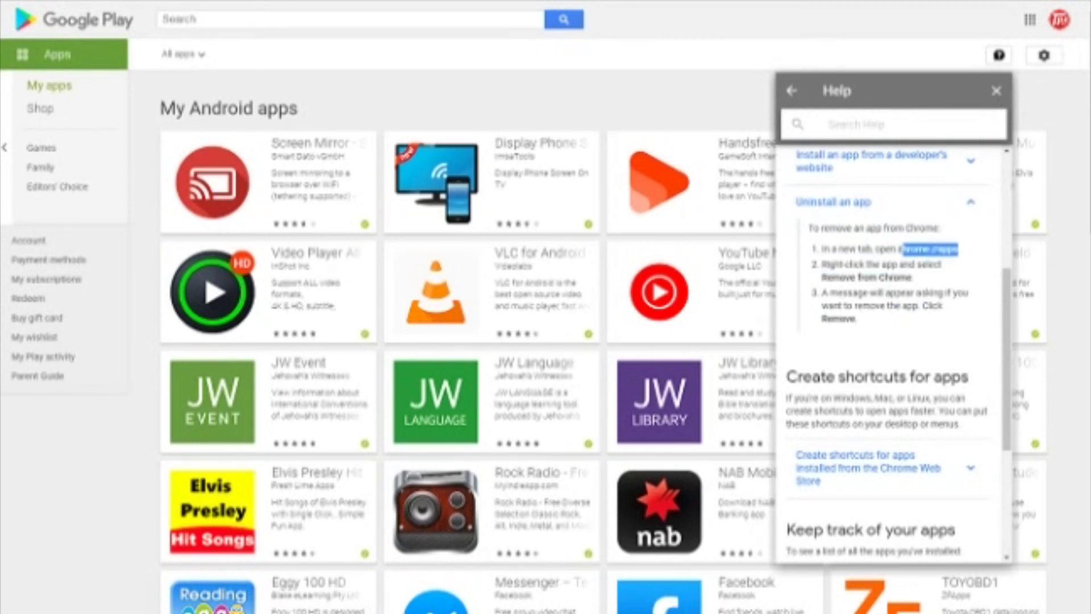
right_click(901, 250)
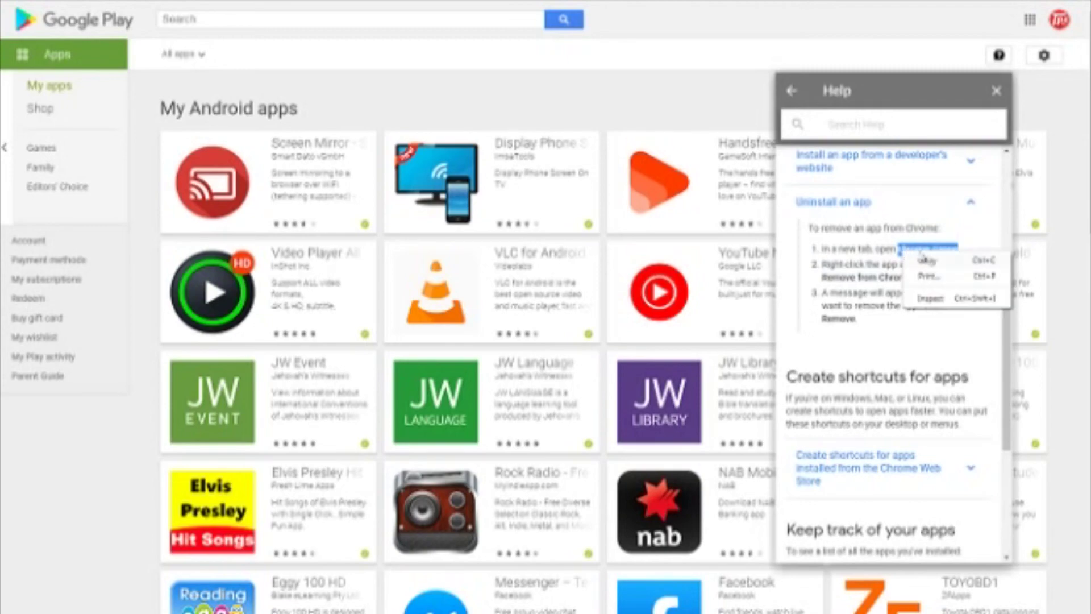
click(928, 261)
click(201, 3)
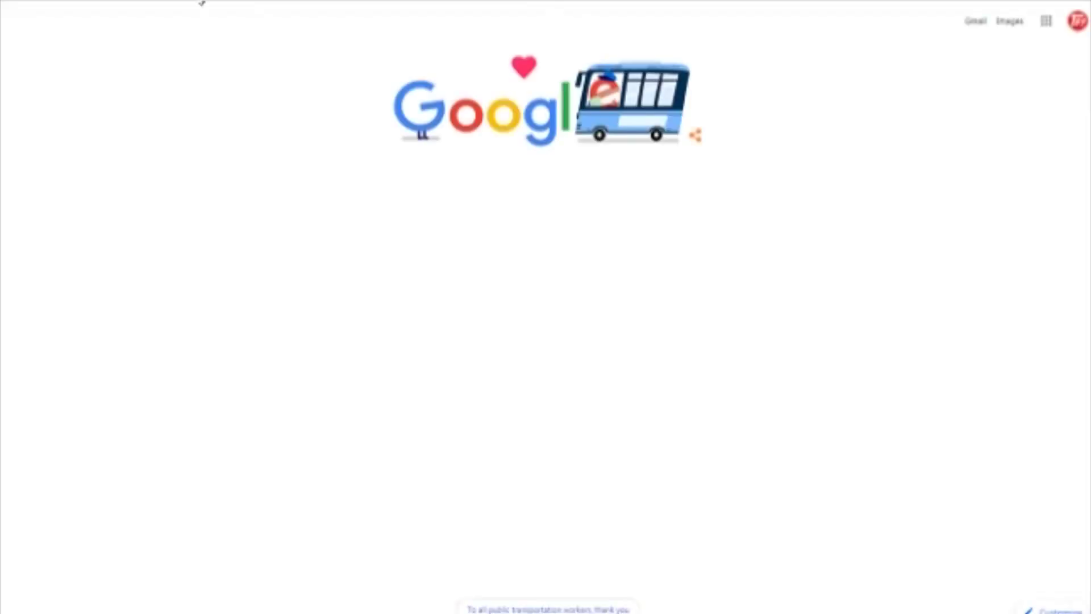
right_click(227, 15)
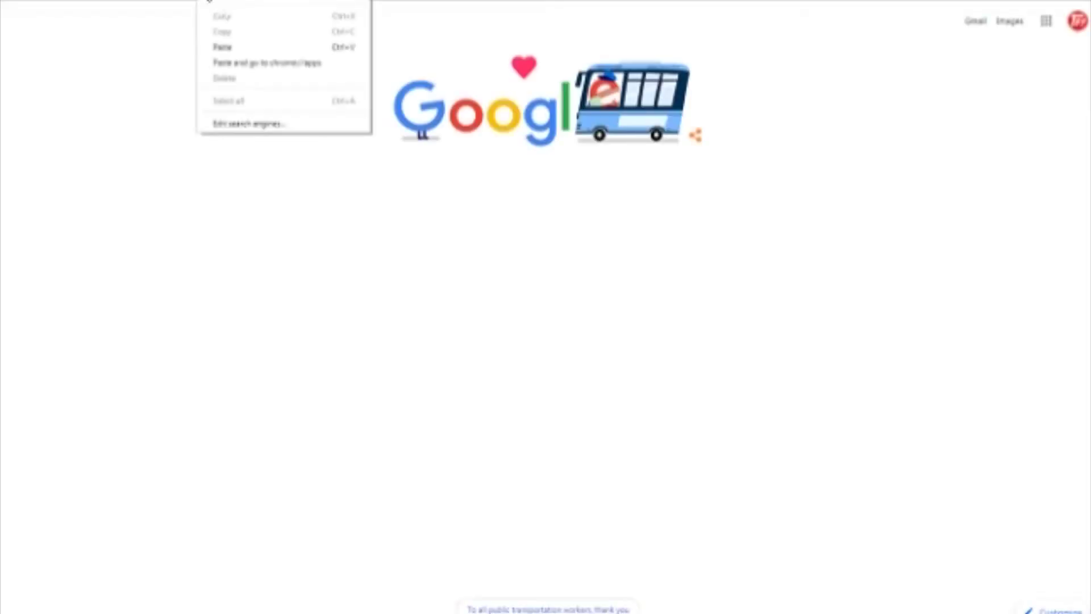
click(238, 63)
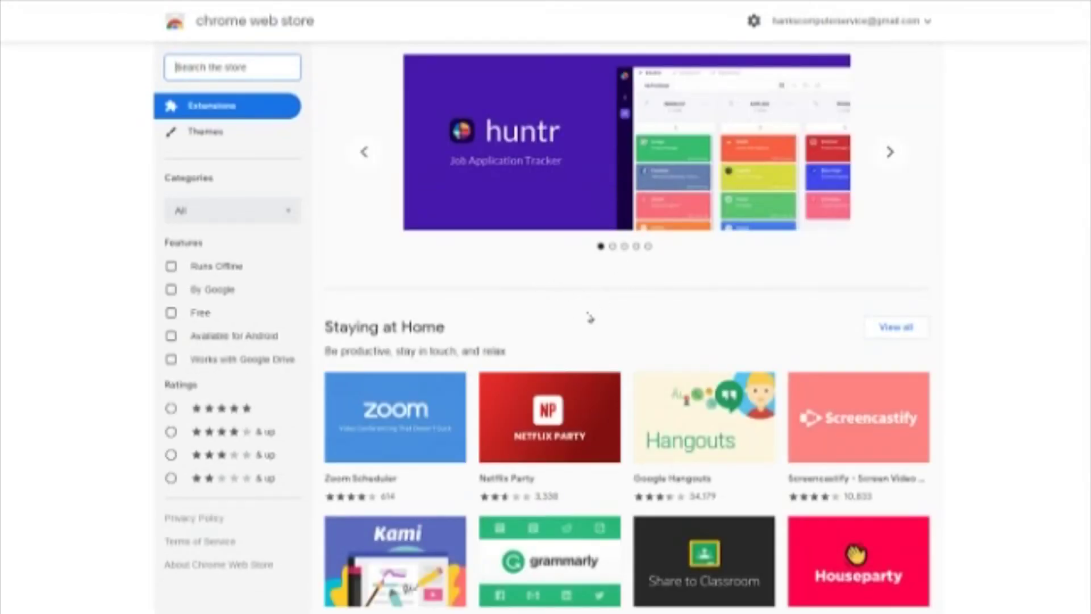
- Look through the Chrome Web Store's extensions, return to the Google Play website and close its Help pane
scroll(590, 318, down, 2)
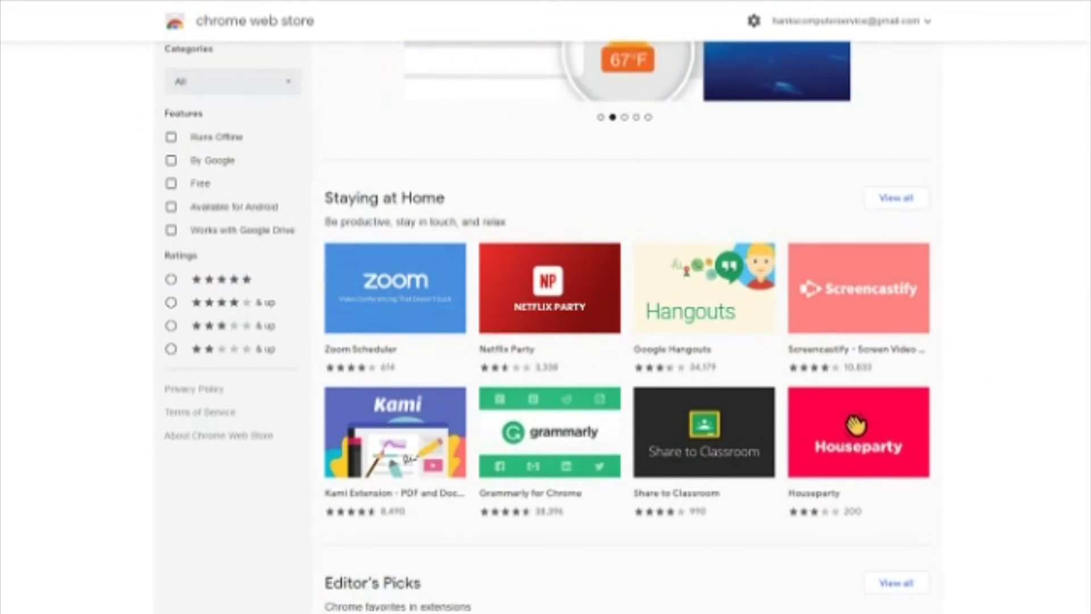
click(423, 352)
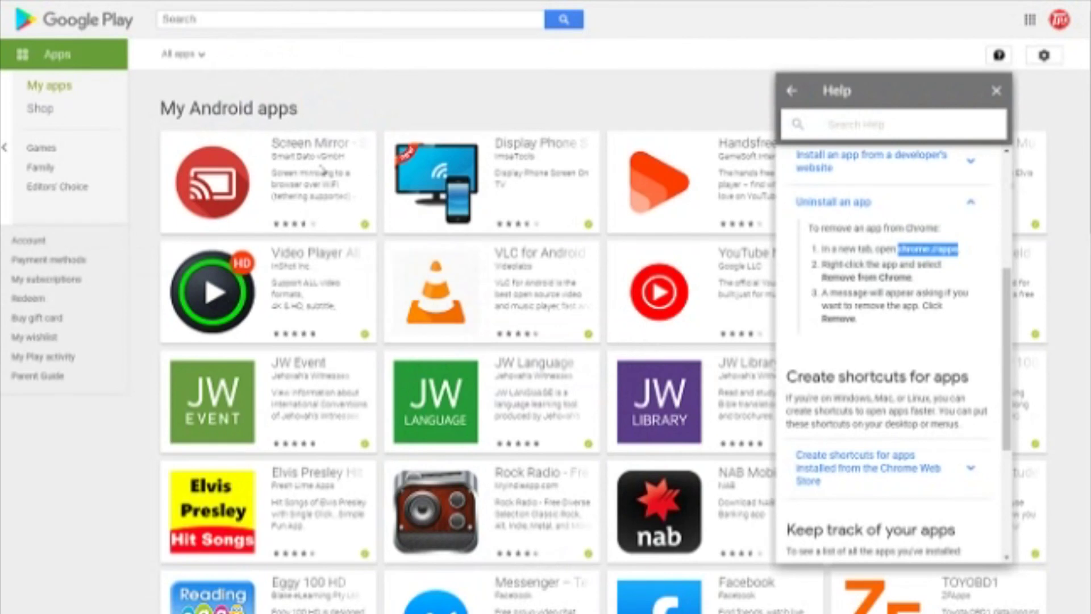
click(997, 93)
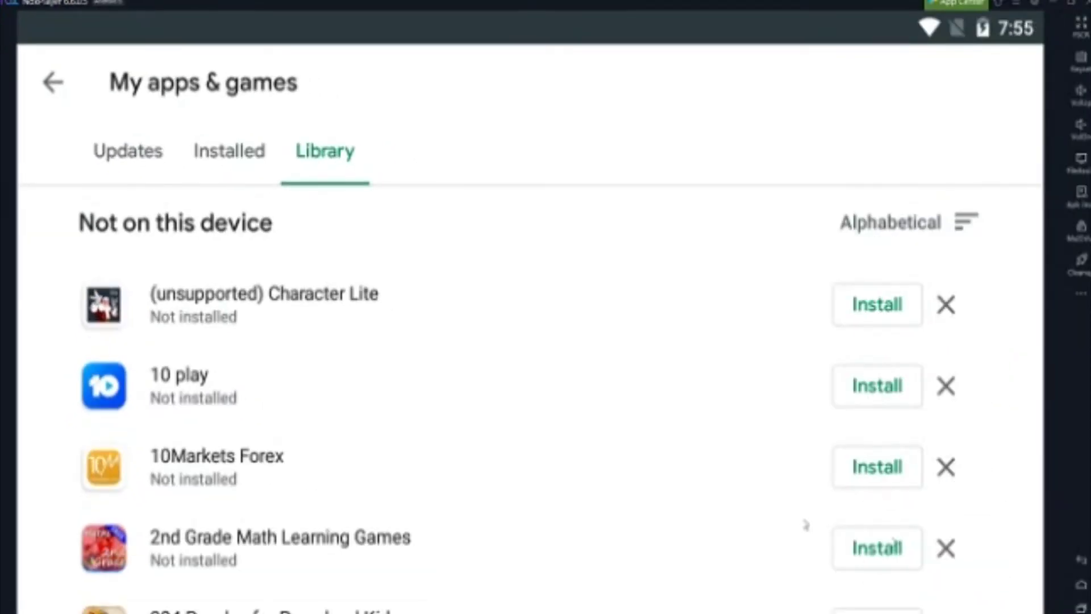
- In the emulator's Play Store library, view the details page of (unsupported) Character Lite, return and look through the alphabetical list
click(576, 341)
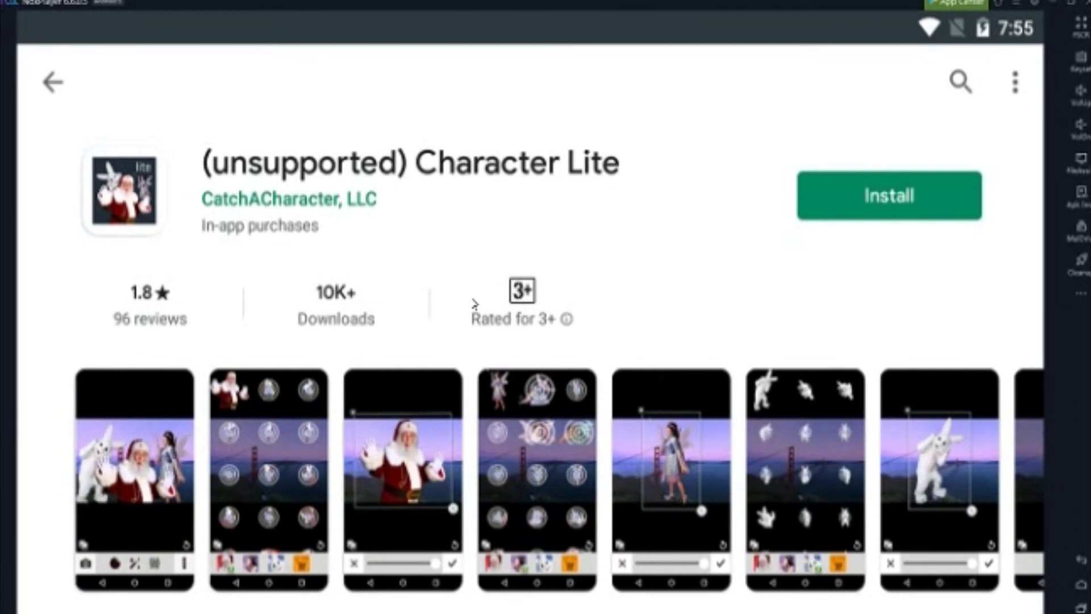
click(53, 83)
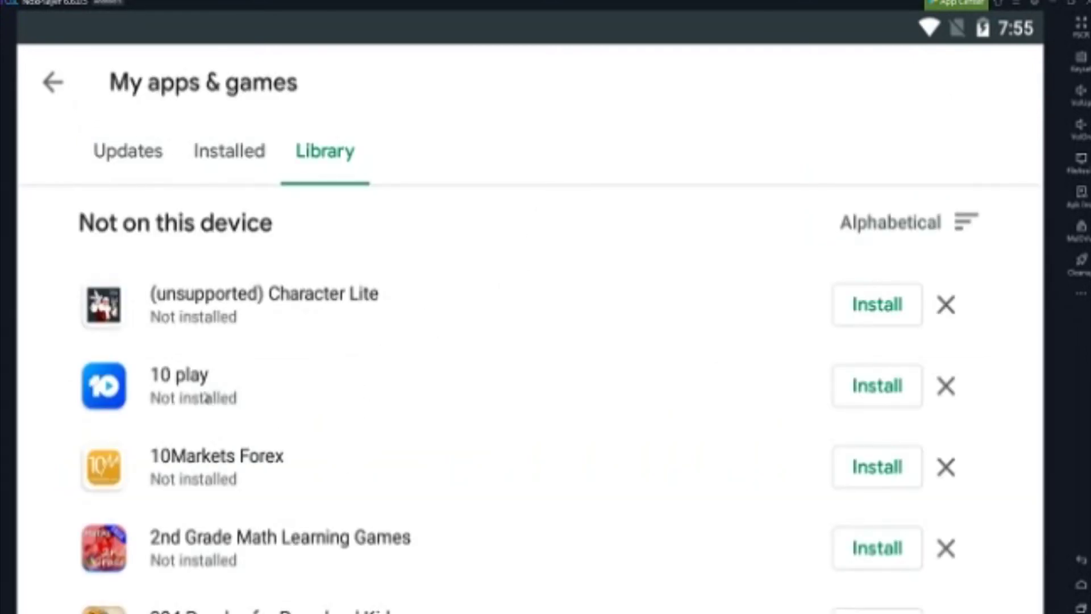
scroll(370, 431, down, 5)
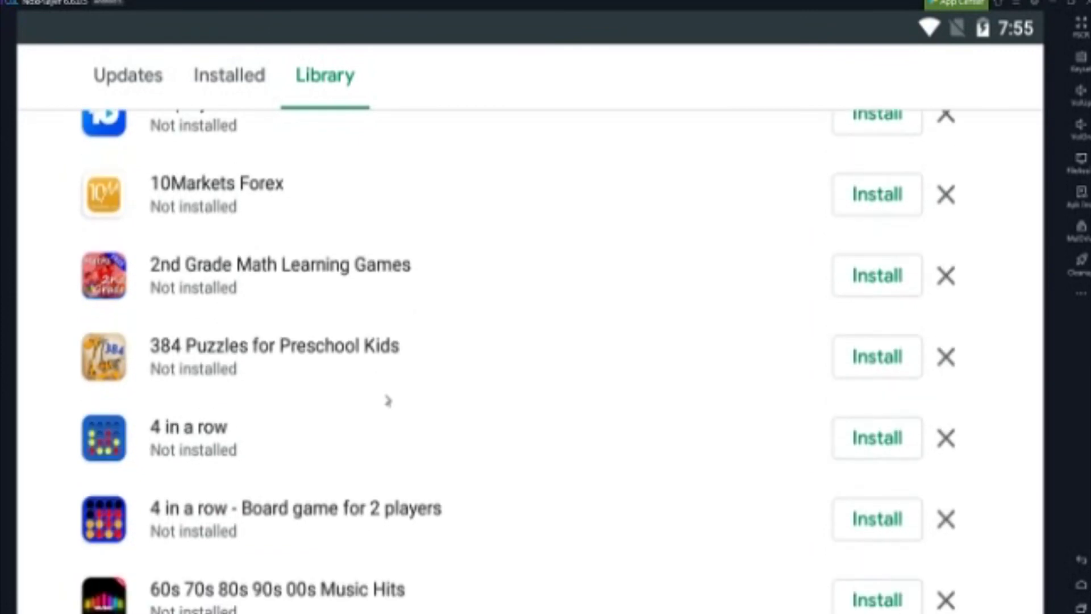
scroll(389, 401, up, 5)
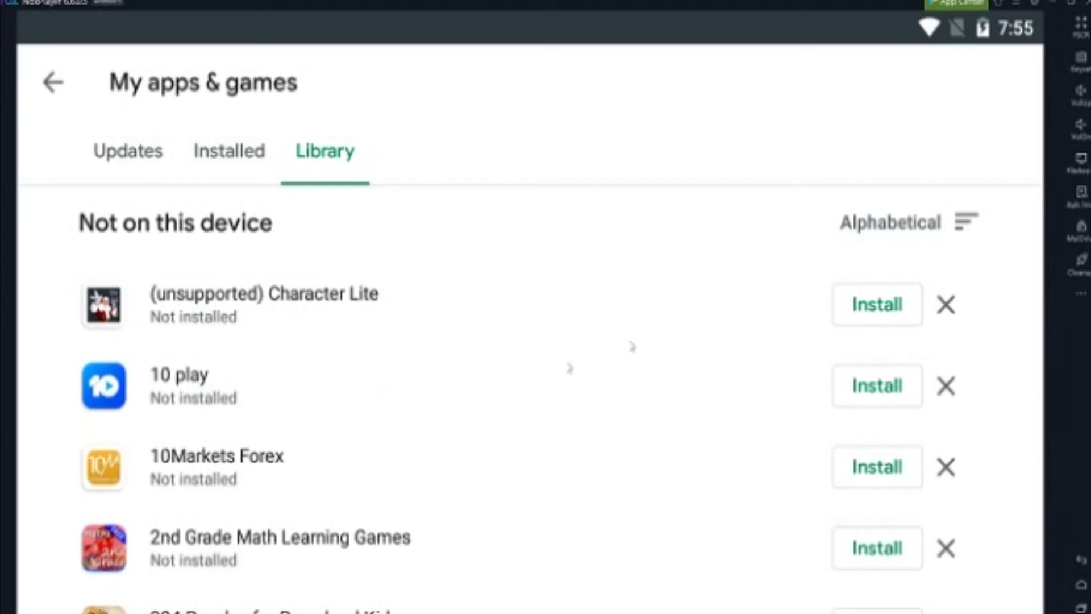
- Remove (unsupported) Character Lite from the My apps & games library
scroll(519, 351, down, 3)
scroll(519, 351, up, 1)
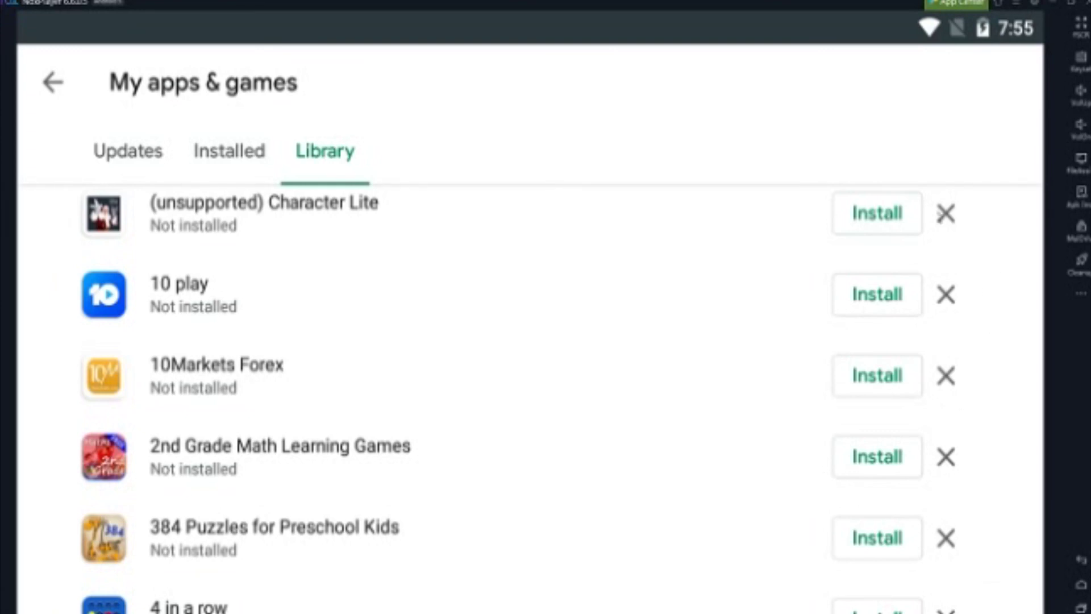
click(946, 216)
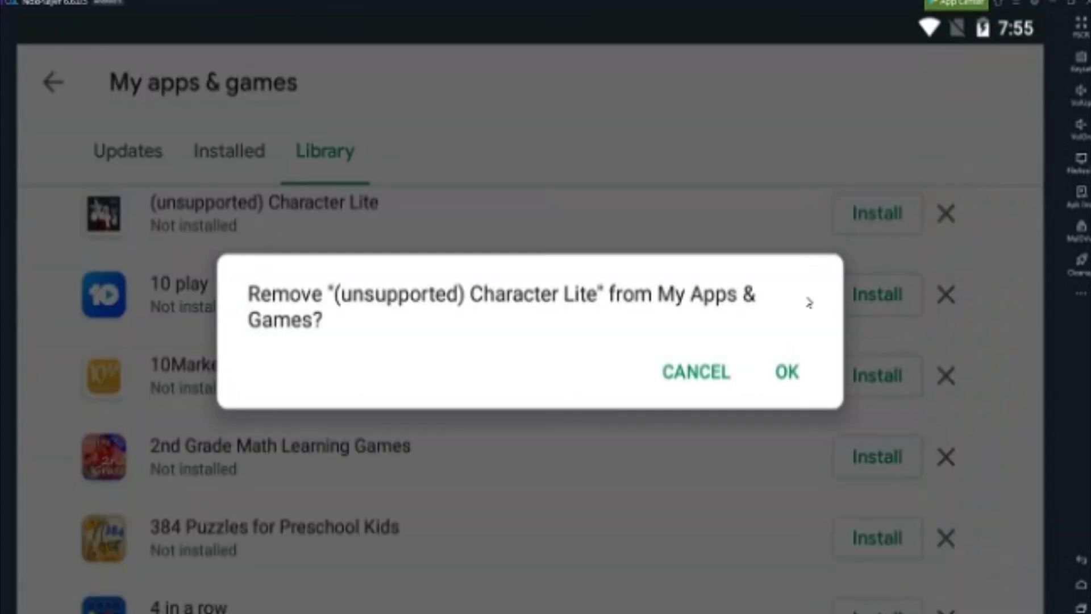
click(782, 374)
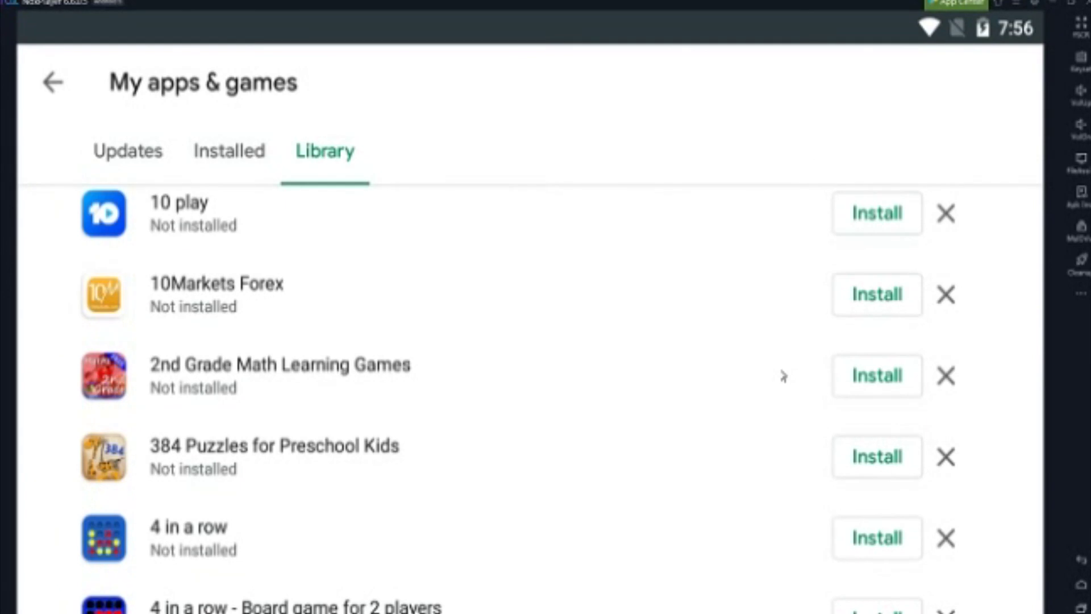